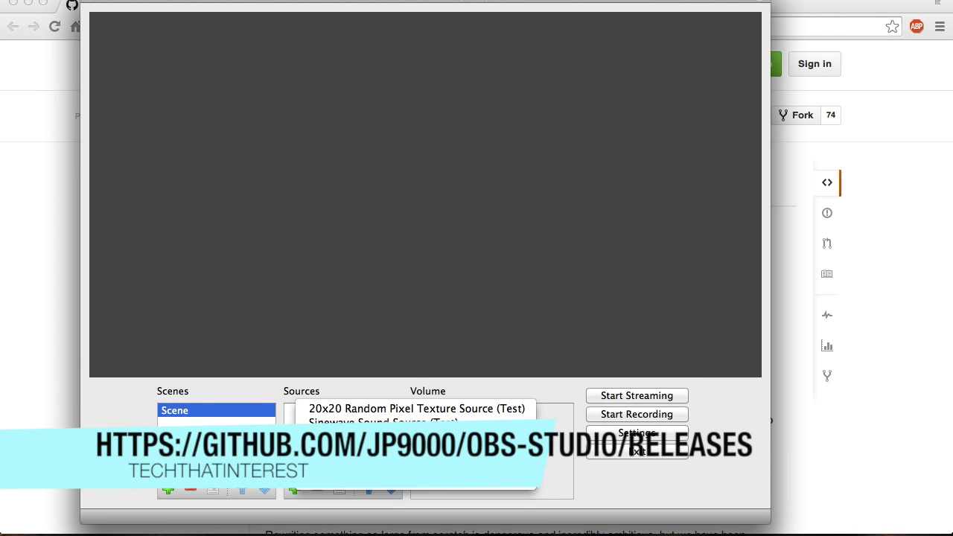
Step: Add a Display Capture source to the scene, then open Settings on the General page
left_click(372, 462)
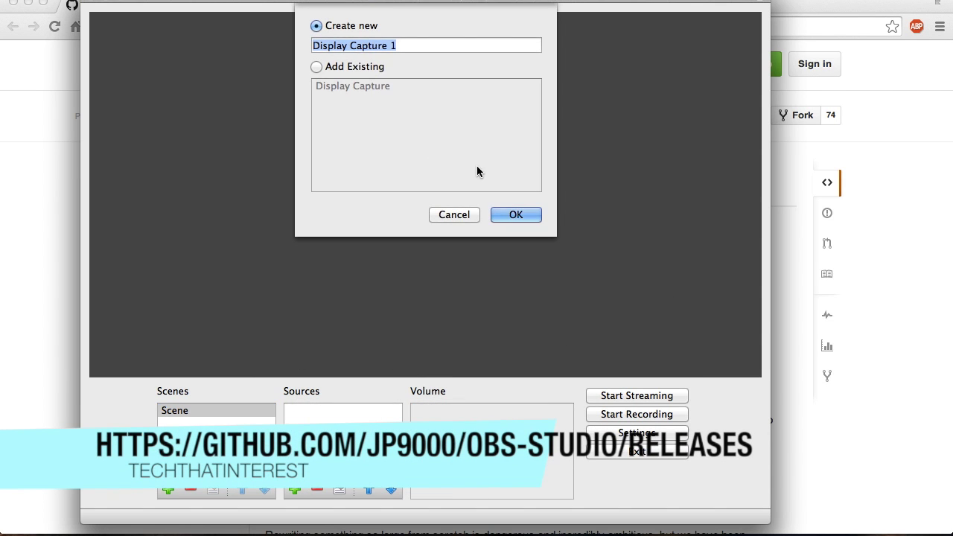
left_click(514, 215)
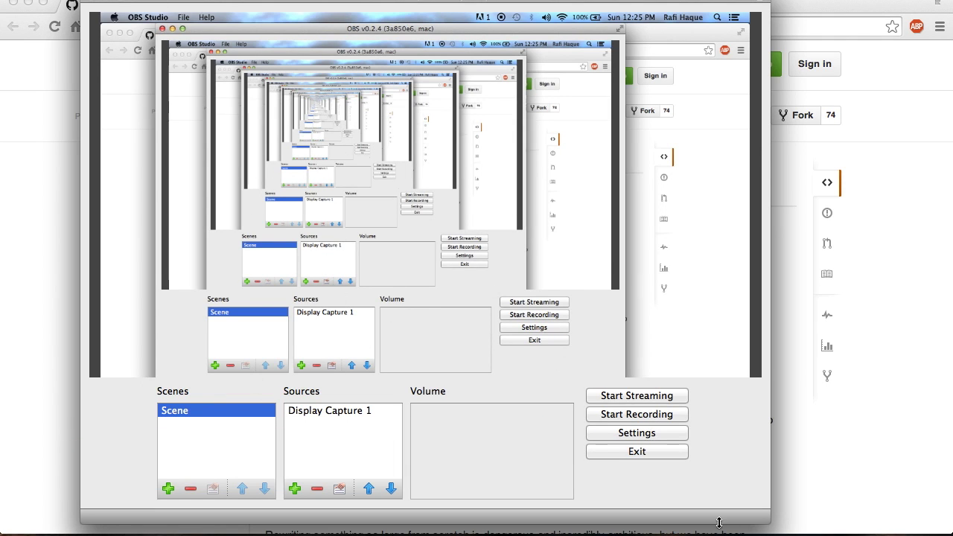
left_click(637, 433)
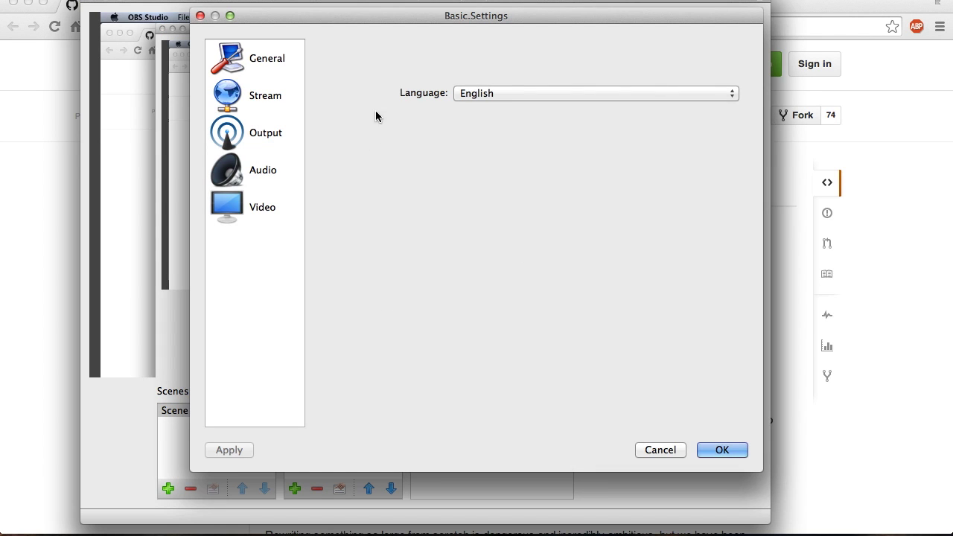
left_click(237, 62)
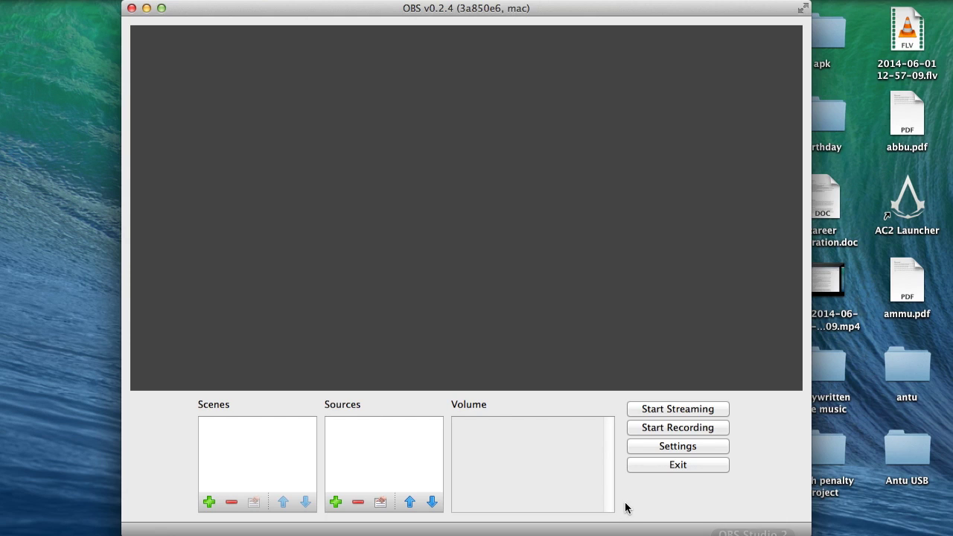
Step: Create a new scene named 'Desktop'
left_click(209, 503)
type("D")
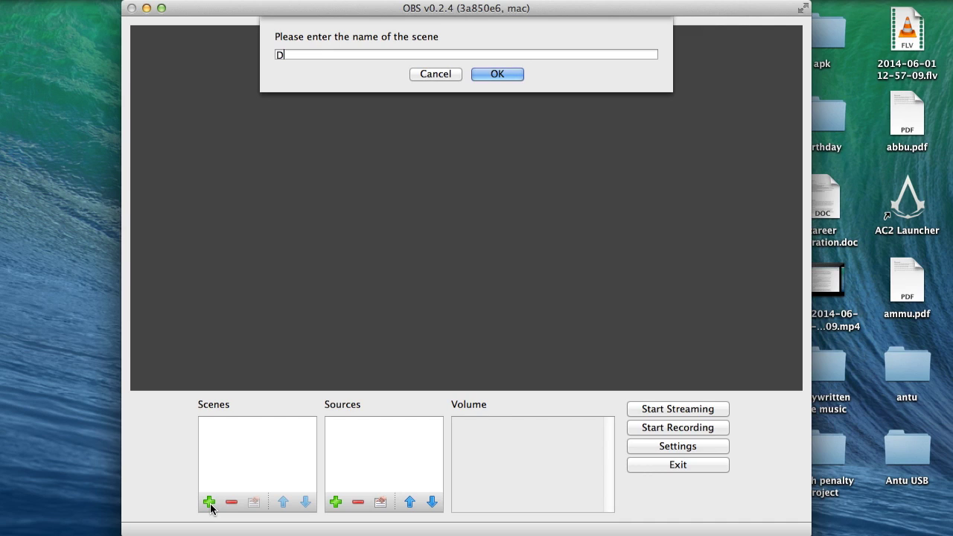
type("esktop")
left_click(494, 76)
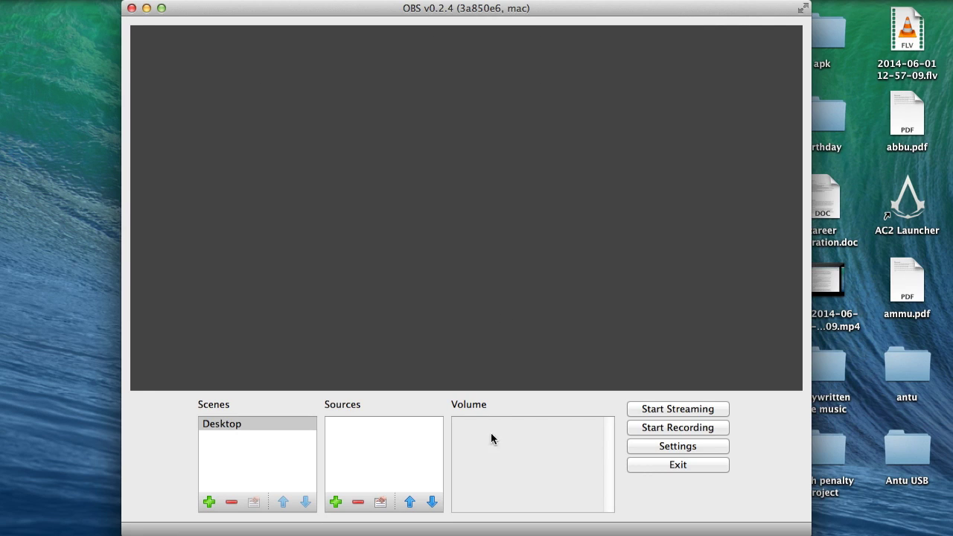
Step: Add a Display Capture source, keeping the default name 'Display Capture 1'
left_click(335, 503)
left_click(376, 451)
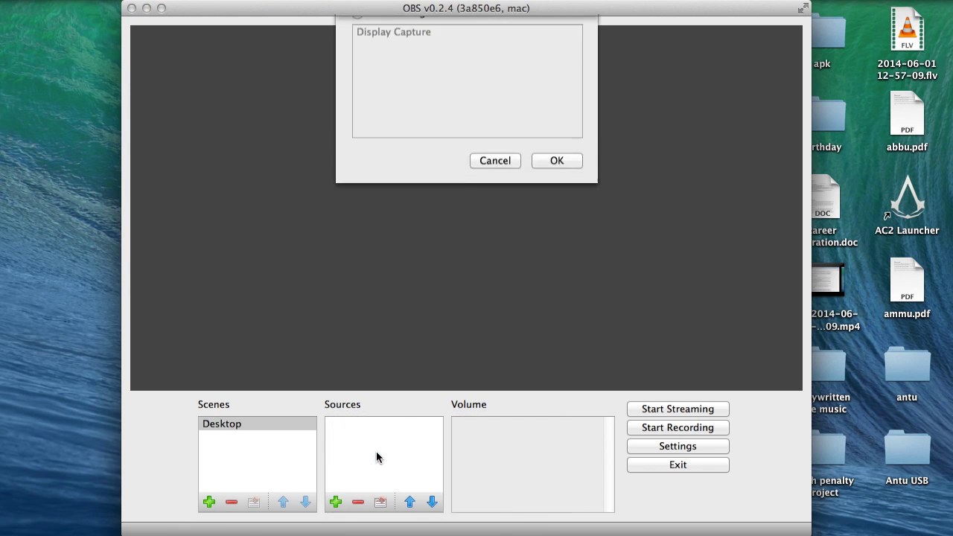
left_click(557, 228)
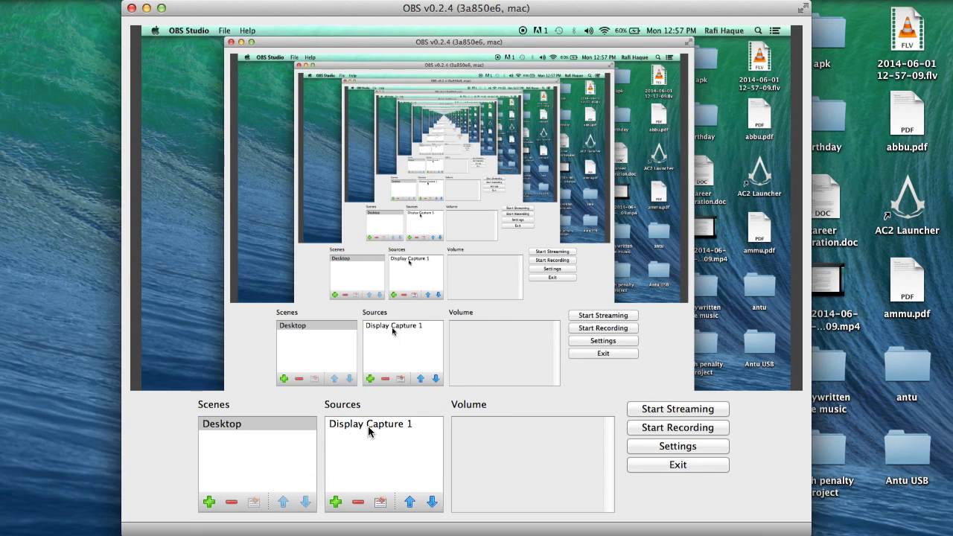
Step: Add a CoreAudio Input Capture source to the Desktop scene
left_click(380, 426)
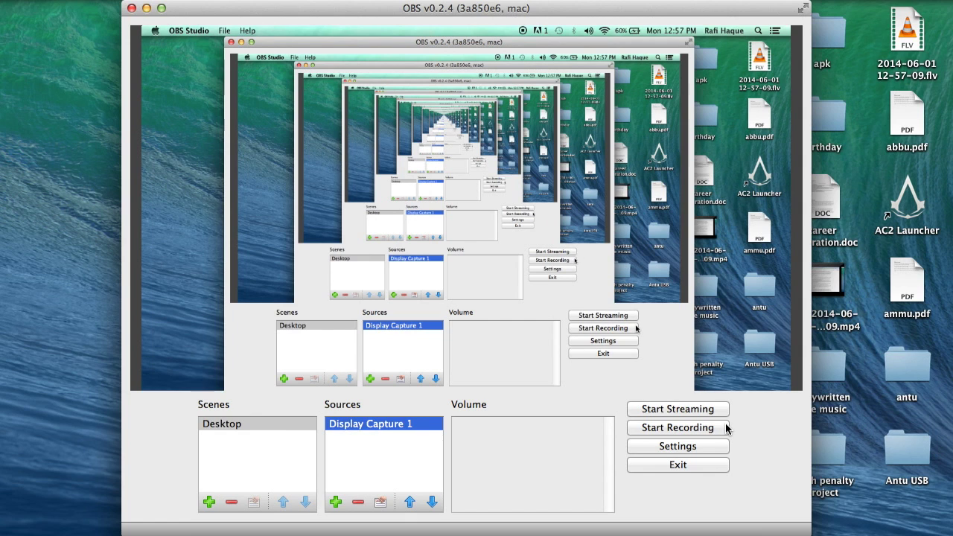
left_click(252, 424)
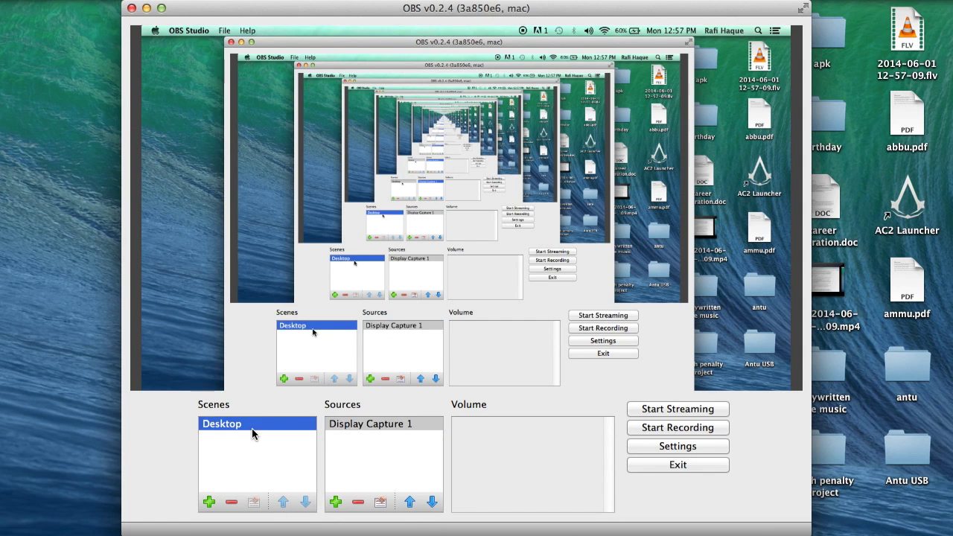
left_click(346, 423)
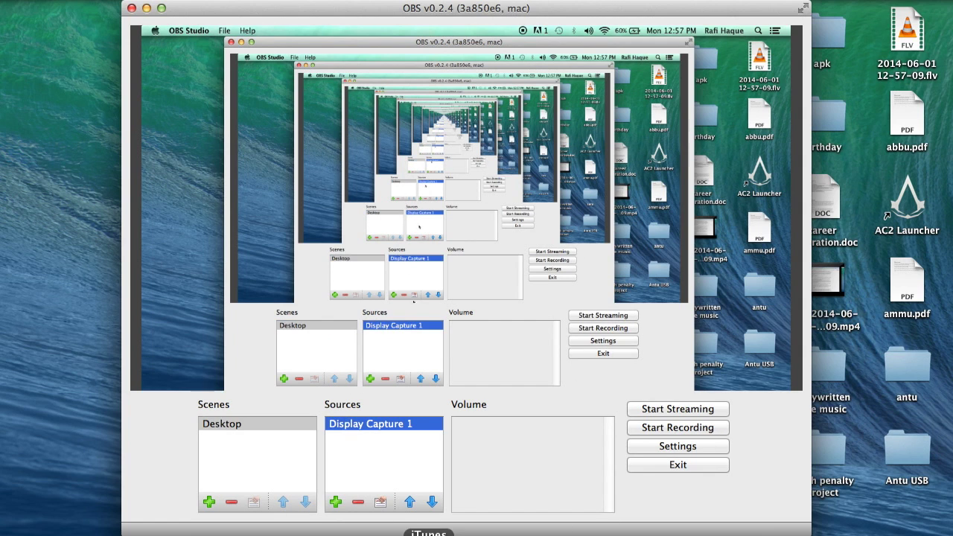
left_click(336, 503)
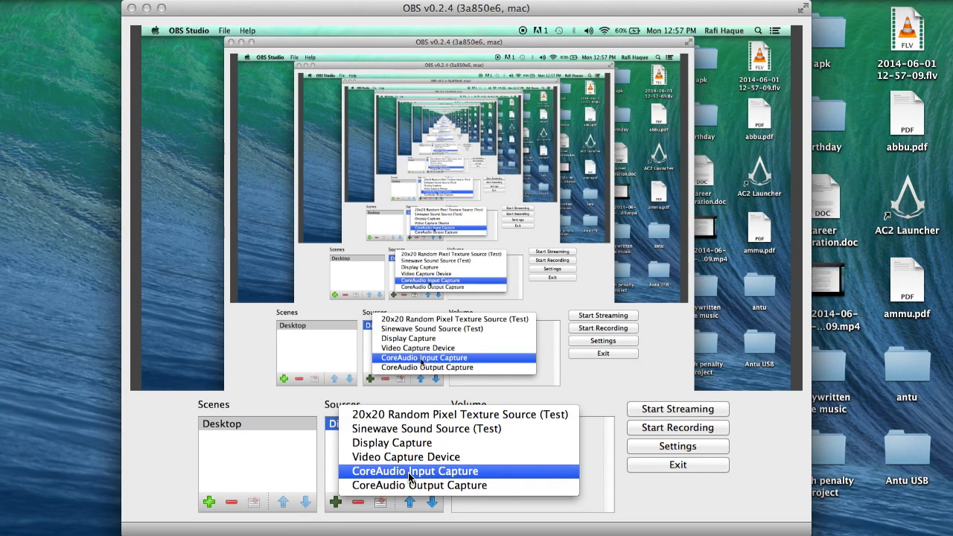
left_click(435, 471)
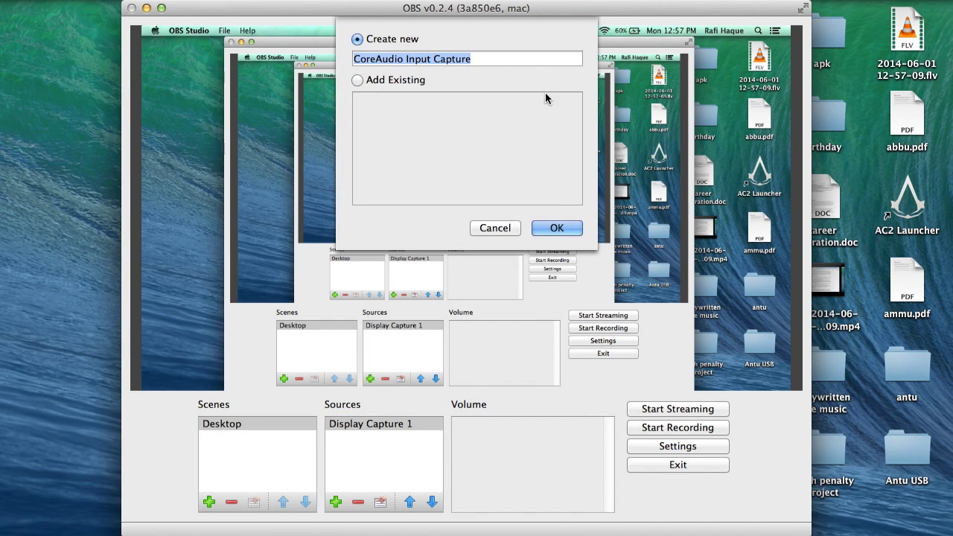
left_click(557, 228)
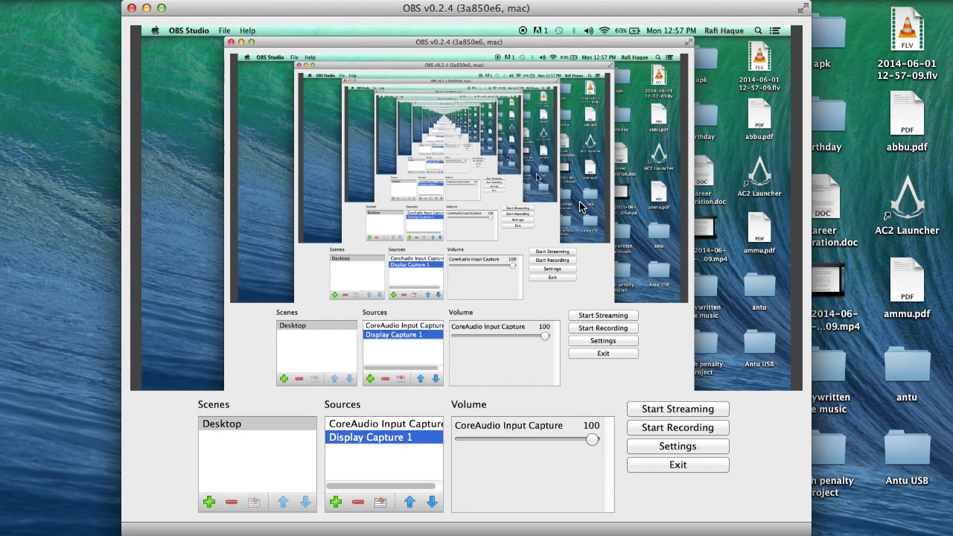
Step: Adjust the CoreAudio Input Capture volume slider to 100 in the Volume panel
left_click_drag(592, 439, 611, 450)
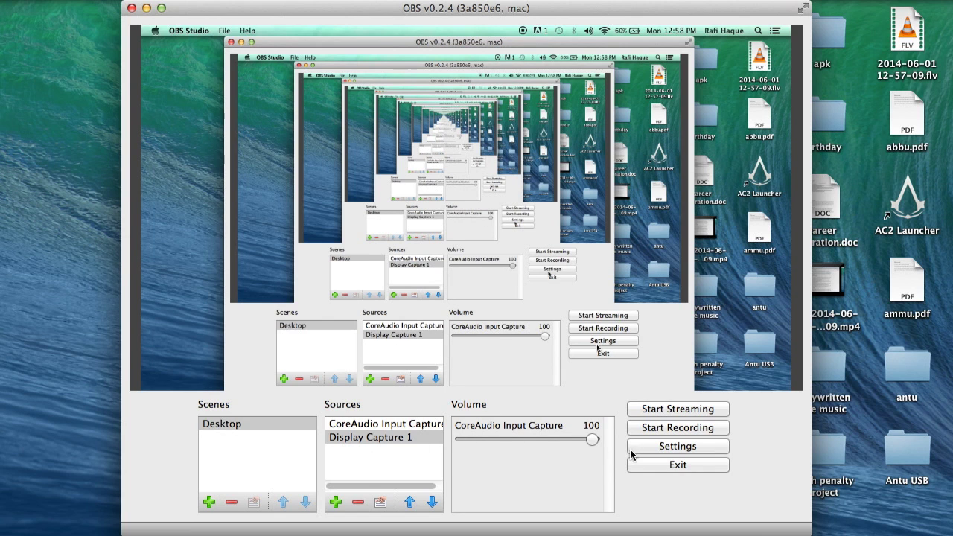
left_click(365, 425)
left_click(372, 438)
left_click(367, 427)
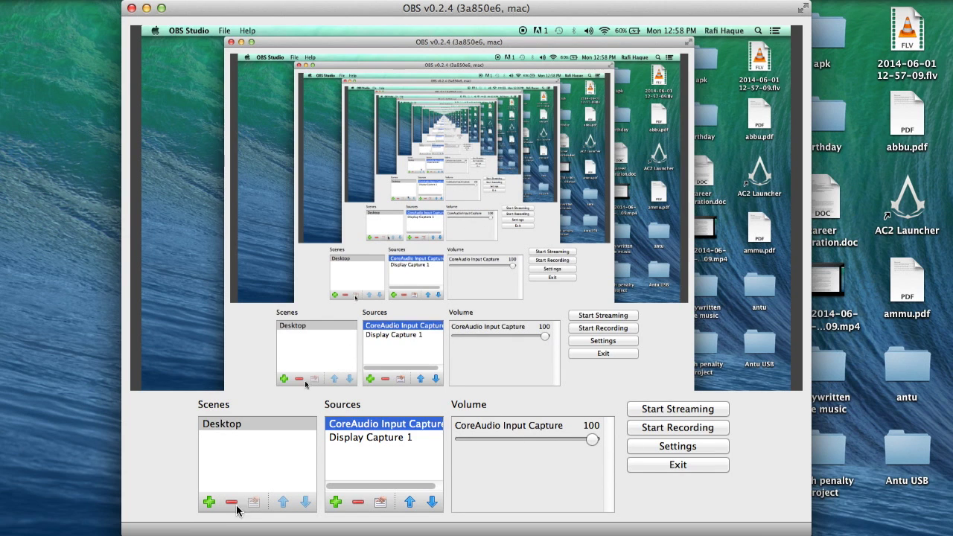
Step: Create a second scene named 'Webcam'
left_click(218, 483)
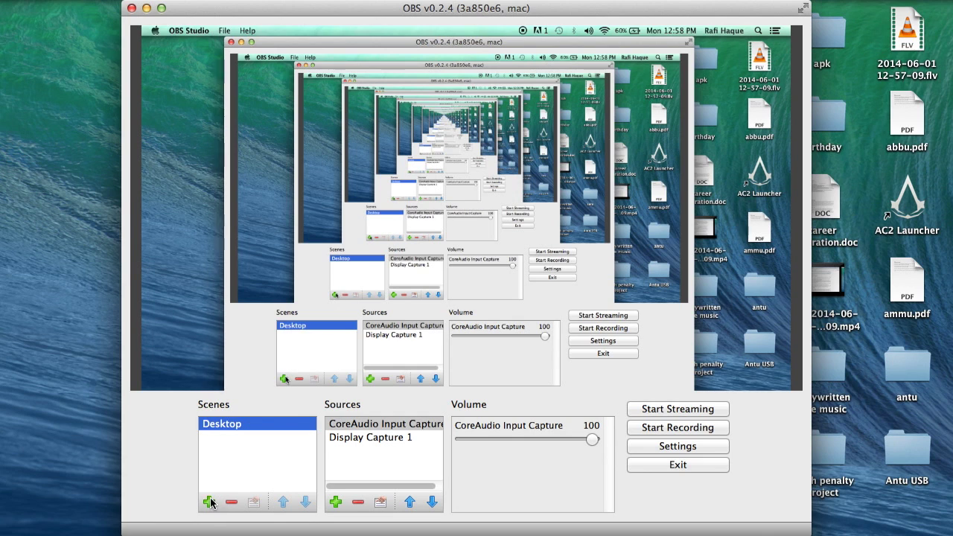
left_click(210, 502)
type("W")
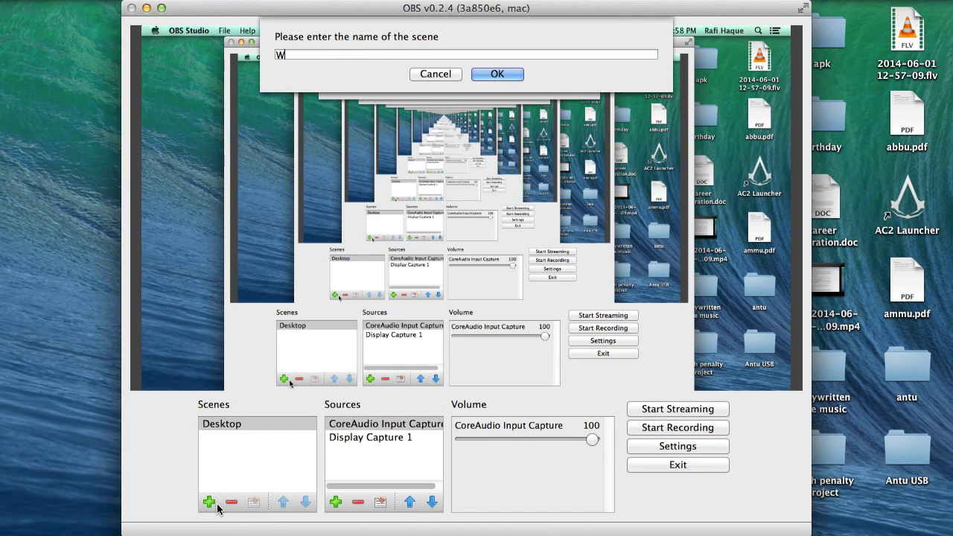
type("ebcam")
left_click(501, 72)
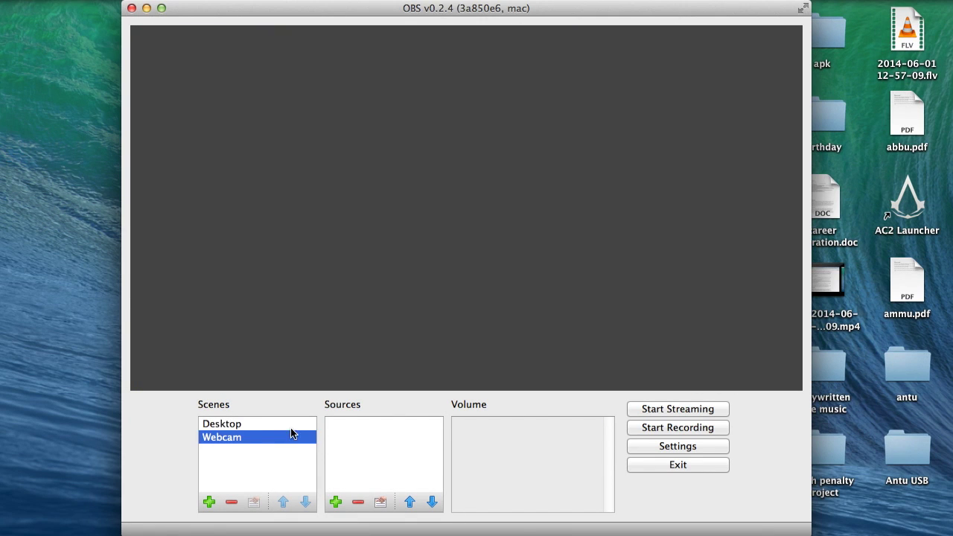
Step: Add a Video Capture Device source to the Webcam scene, then return to Desktop
left_click(238, 424)
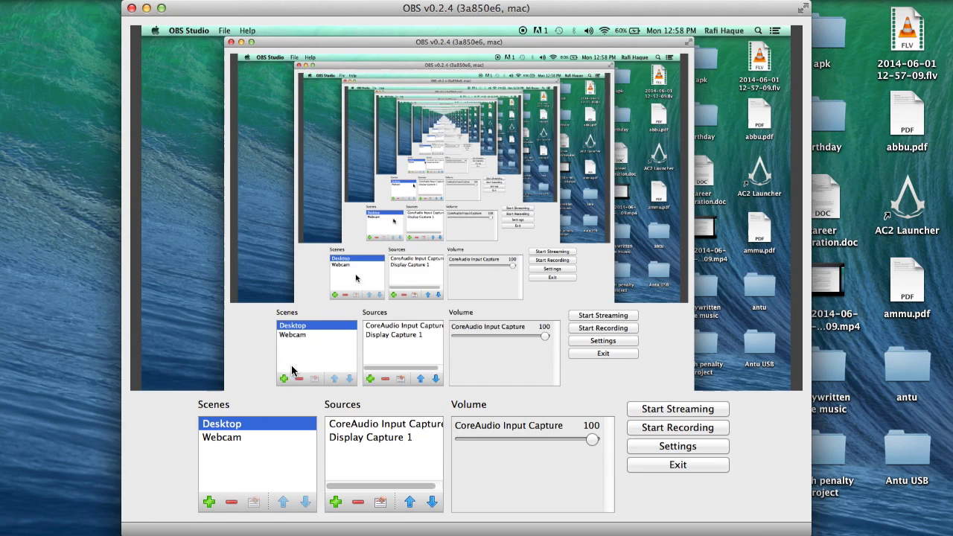
left_click(229, 438)
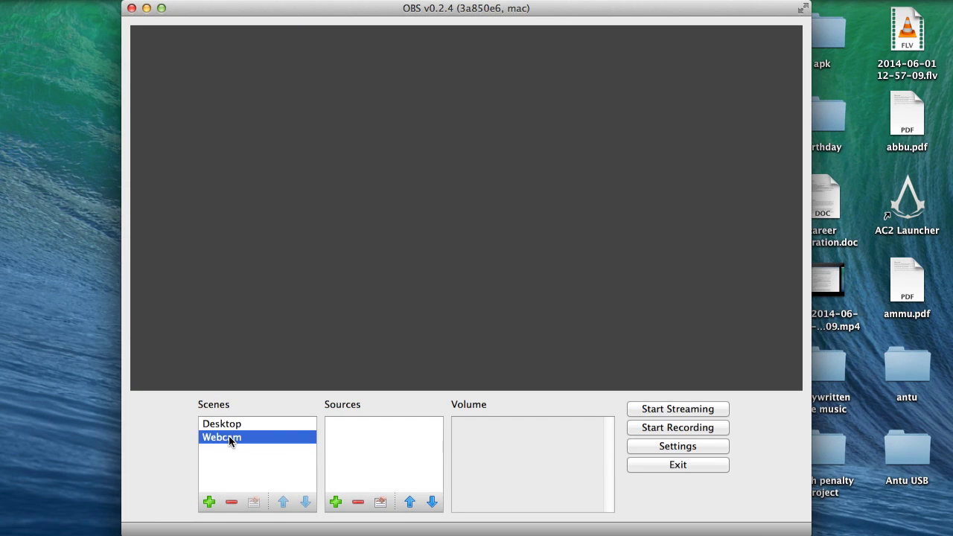
left_click(335, 502)
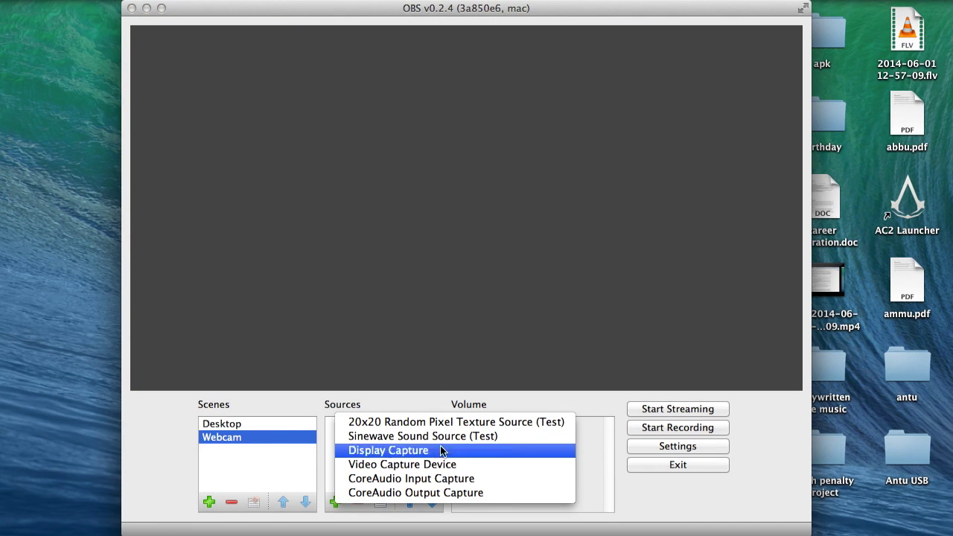
left_click(420, 465)
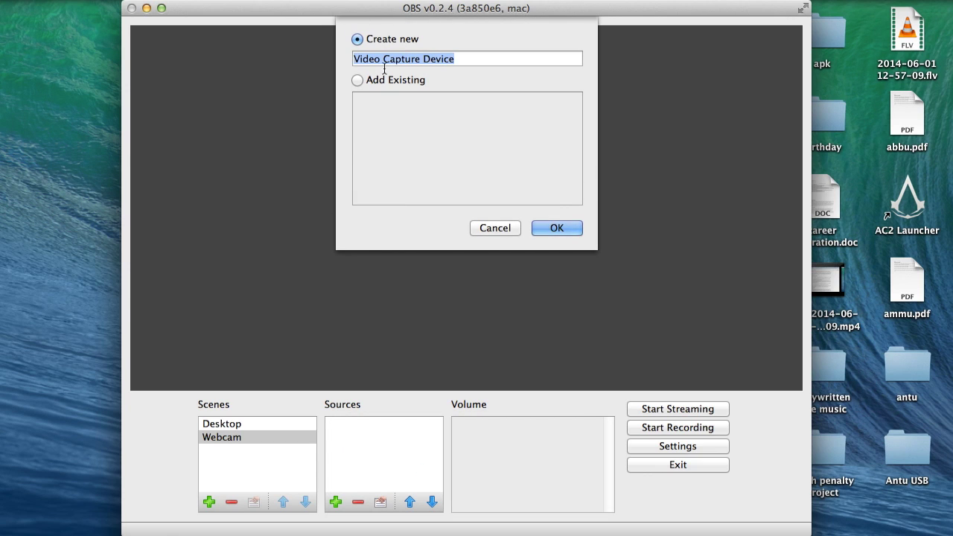
left_click(574, 226)
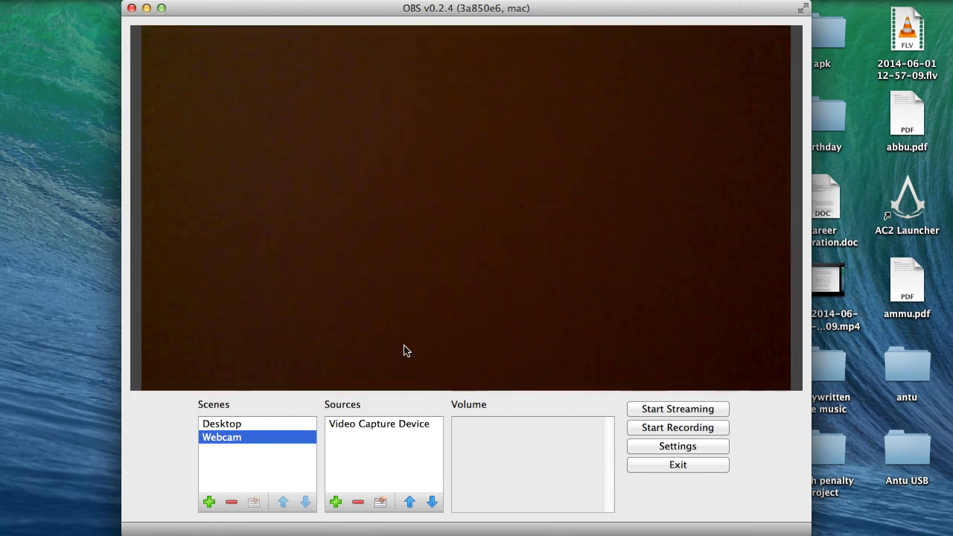
left_click(242, 425)
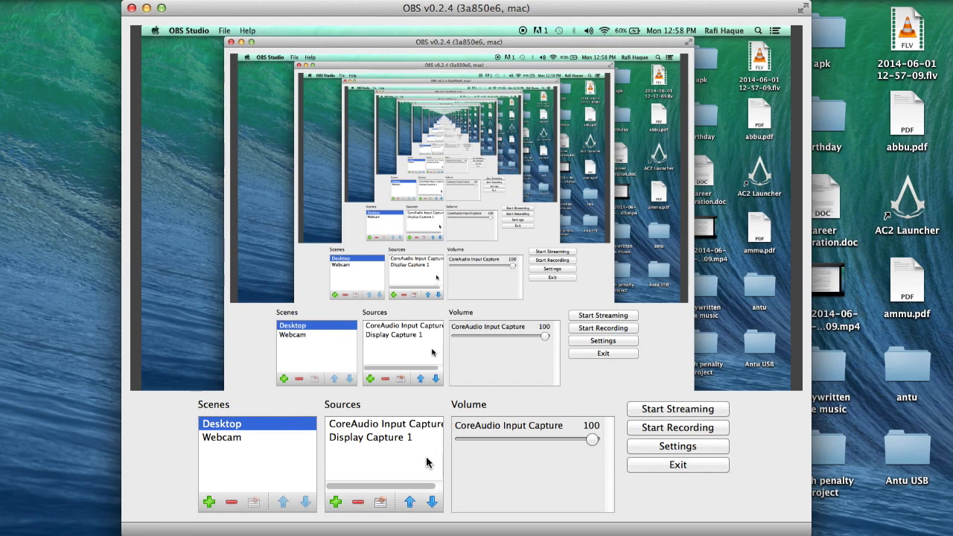
Step: Open Settings and show the interface Language choices on the General page
left_click(700, 445)
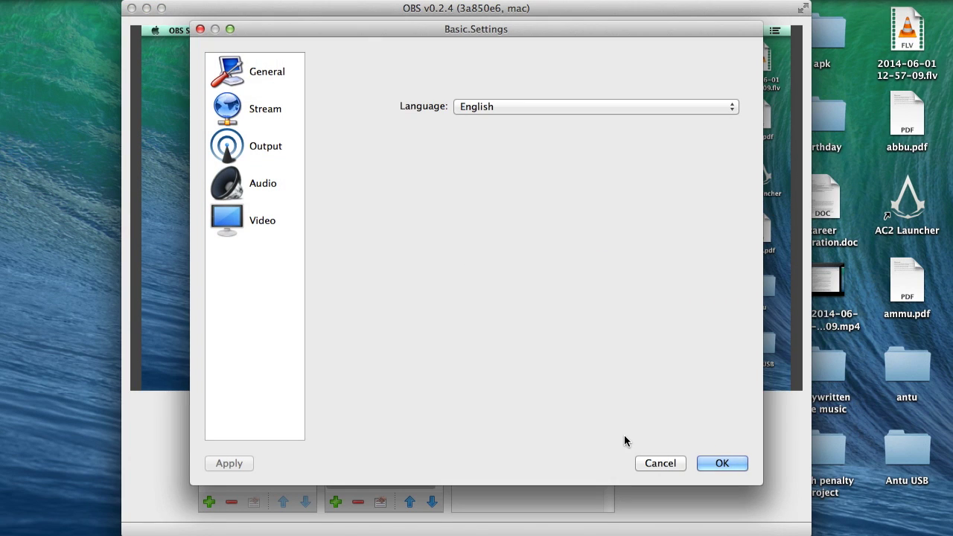
left_click(499, 107)
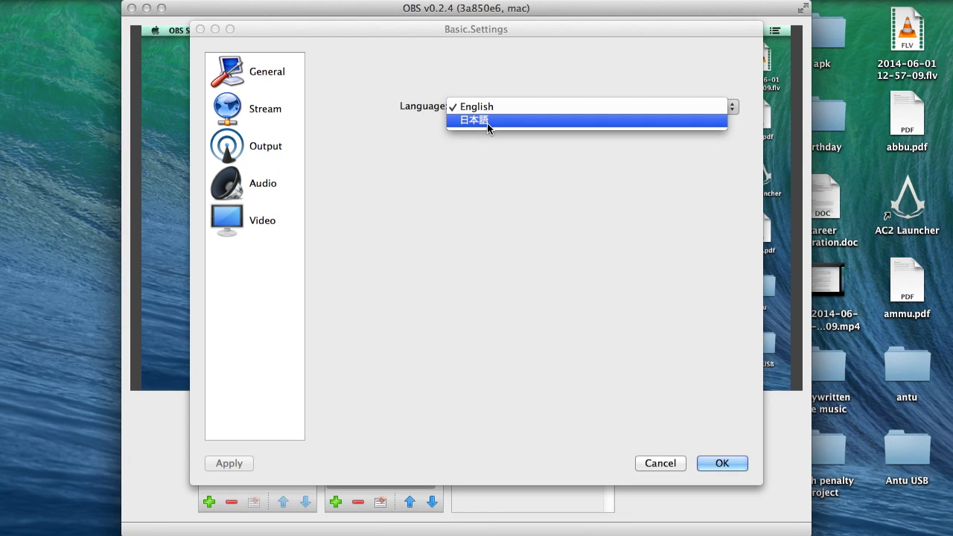
Step: Keep English as the language and review Stream settings, leaving Twitch / Justin.tv as the service
left_click(481, 111)
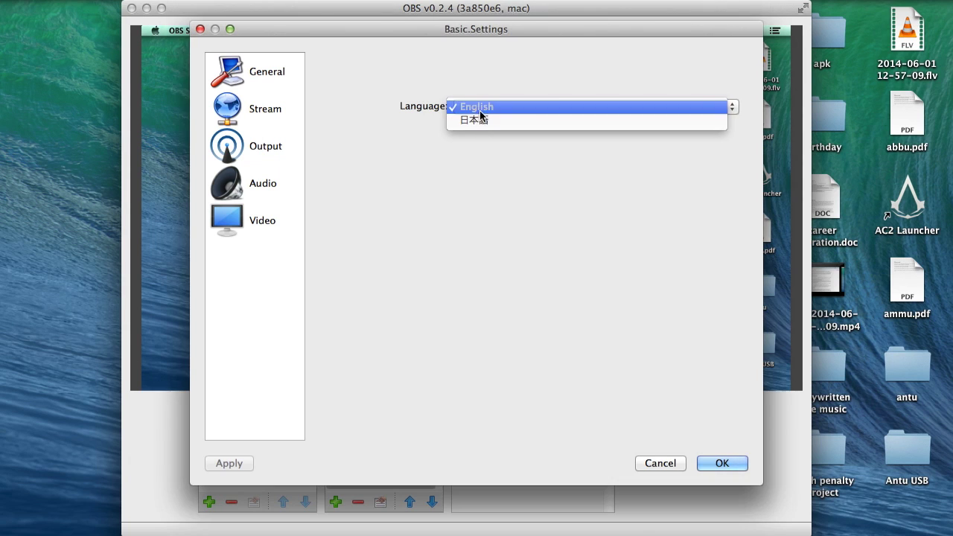
left_click(247, 112)
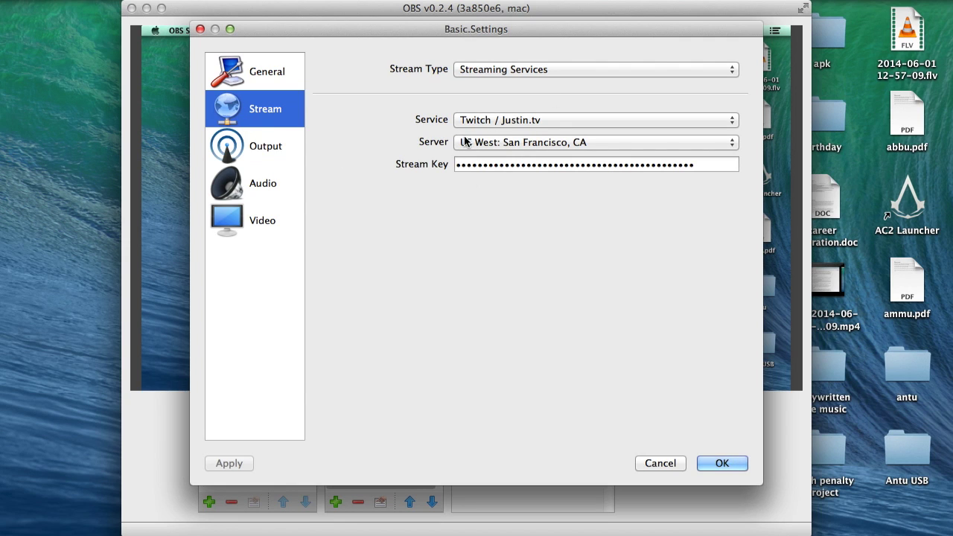
left_click(504, 120)
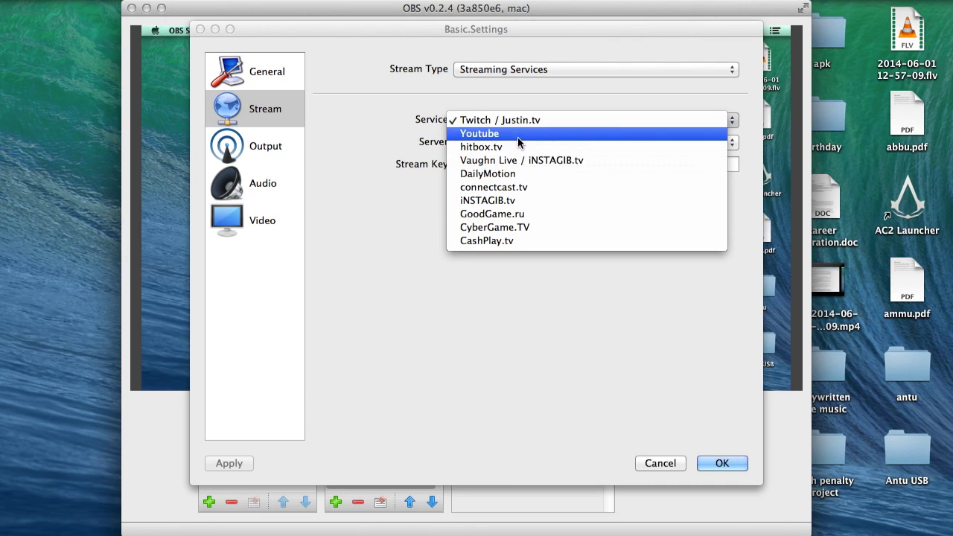
left_click(387, 115)
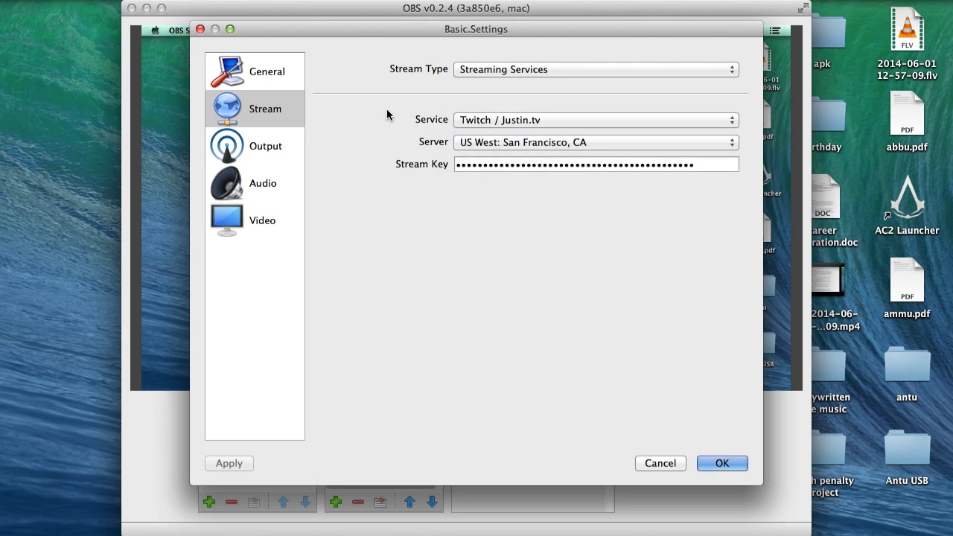
Step: Set the FLV recording folder to Desktop in the Output settings
left_click(256, 146)
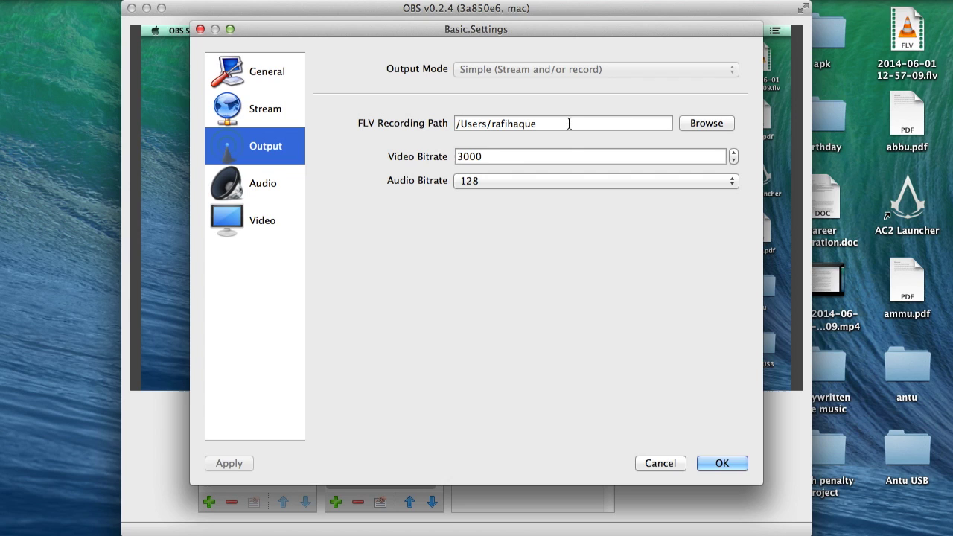
left_click(465, 124)
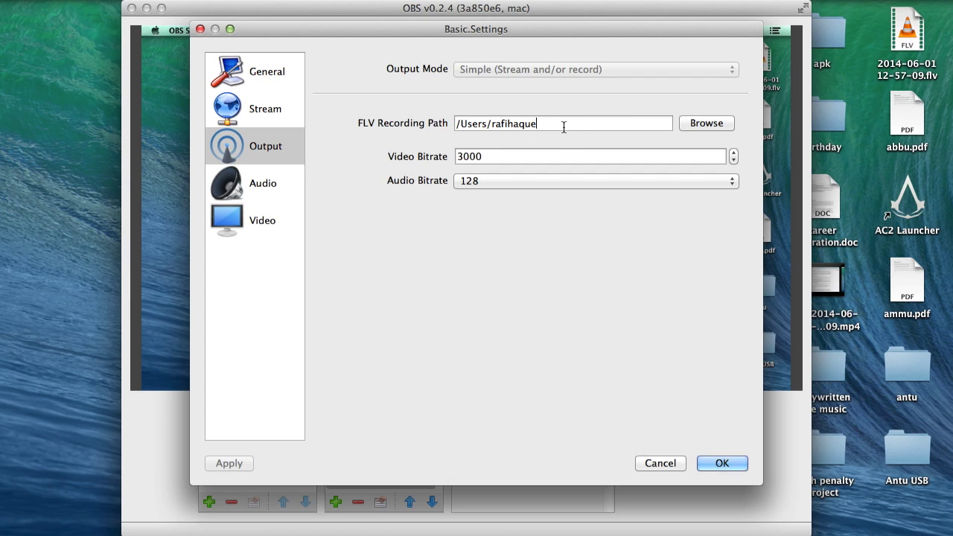
left_click(726, 125)
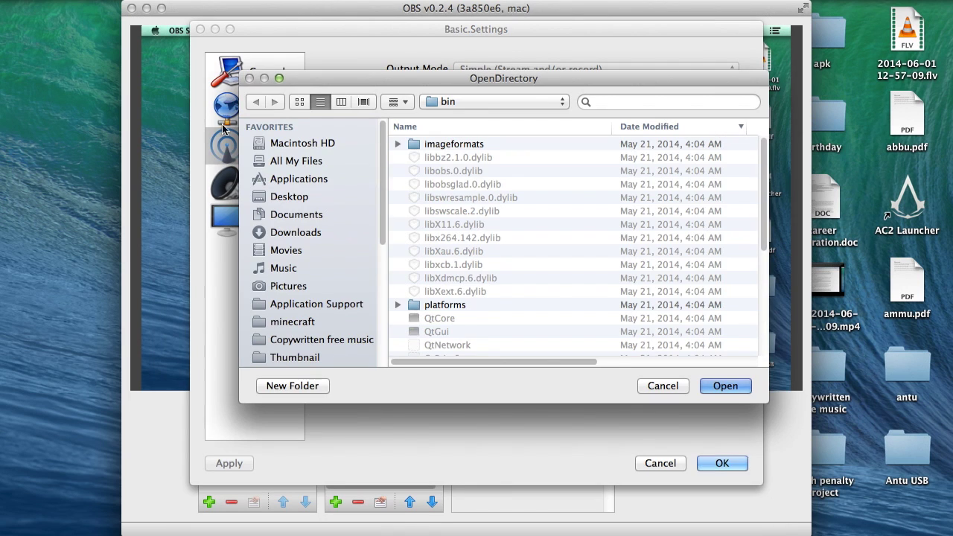
left_click(299, 198)
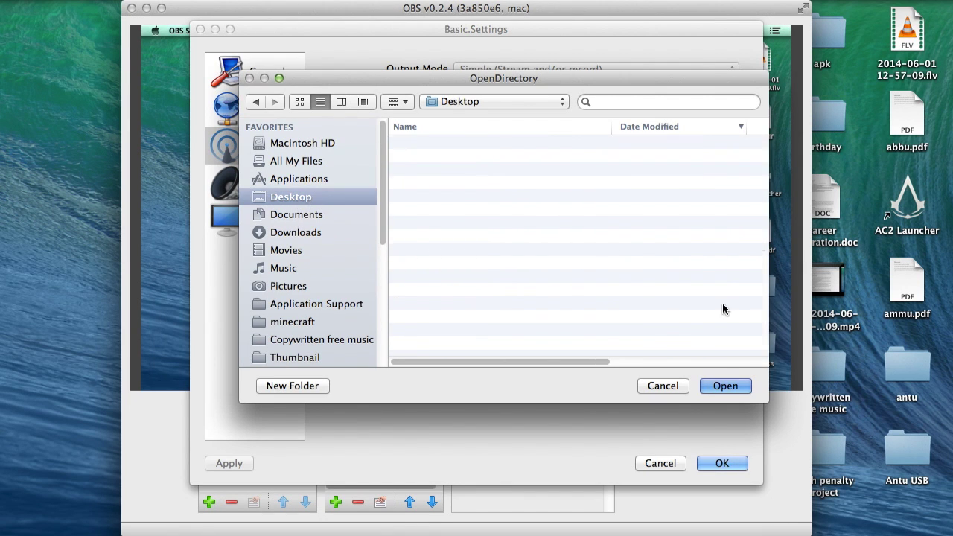
left_click(713, 386)
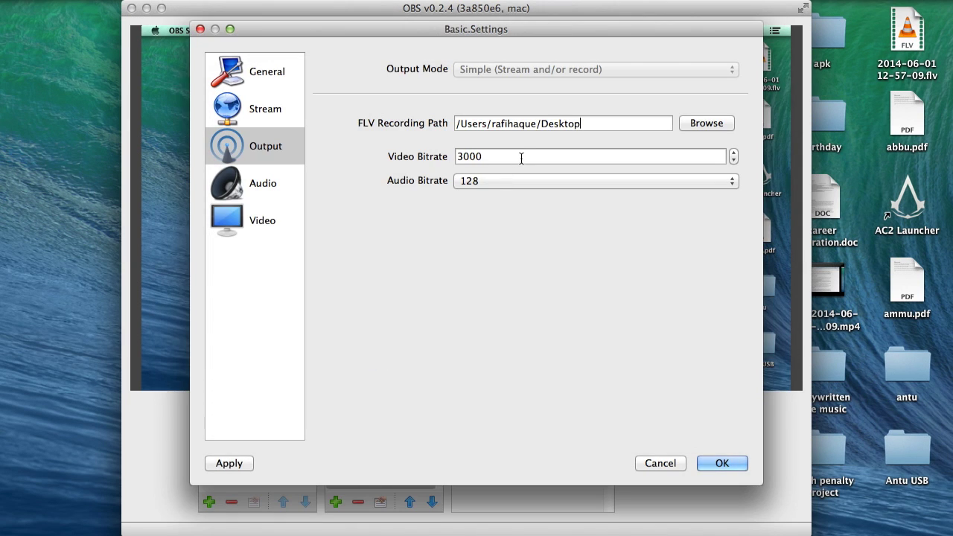
Step: Raise the video bitrate from 3000 to 5000
double_click(521, 158)
type("5")
left_click(279, 148)
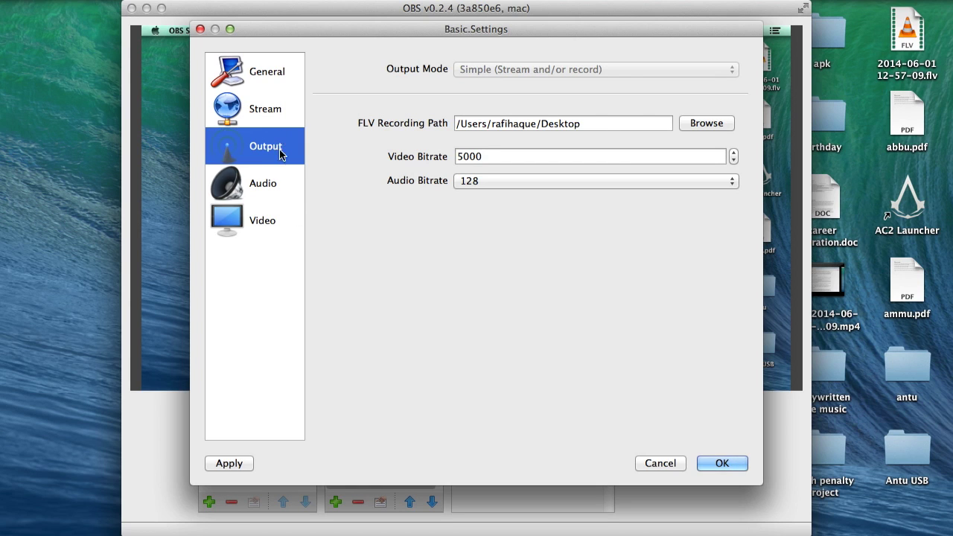
Step: Confirm the audio sample rate stays at 44.1khz
left_click(259, 200)
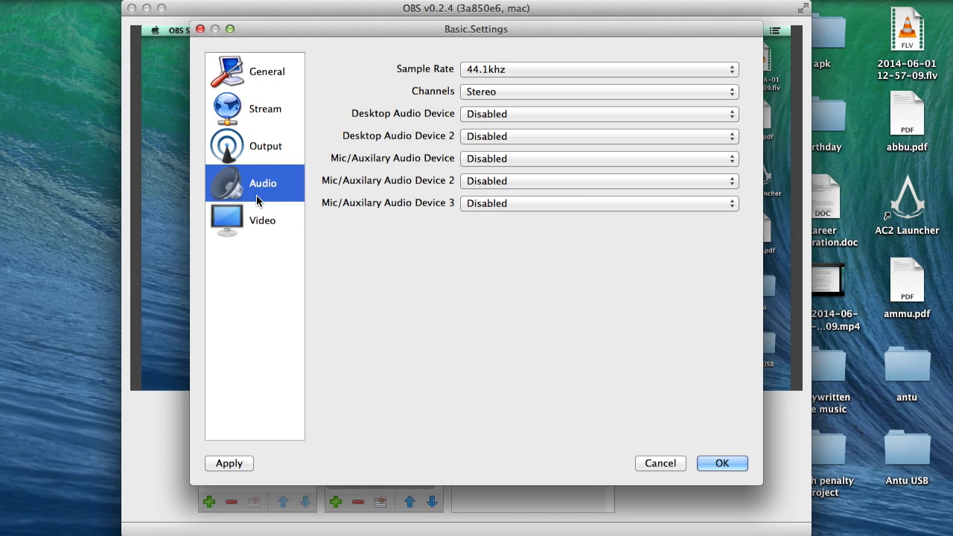
left_click(497, 68)
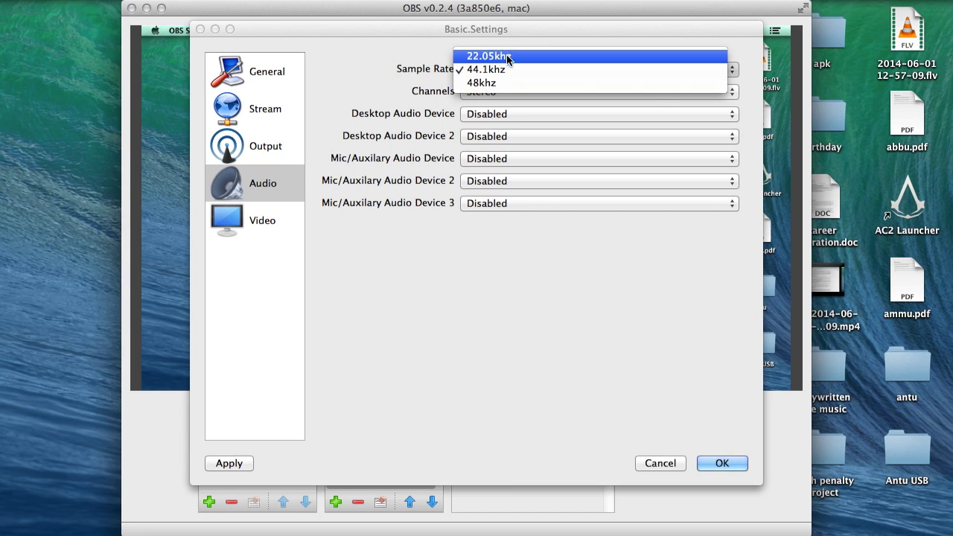
left_click(204, 210)
Step: Review Video settings, keeping OpenGL as renderer and 1280x720 scaled resolution
left_click(231, 223)
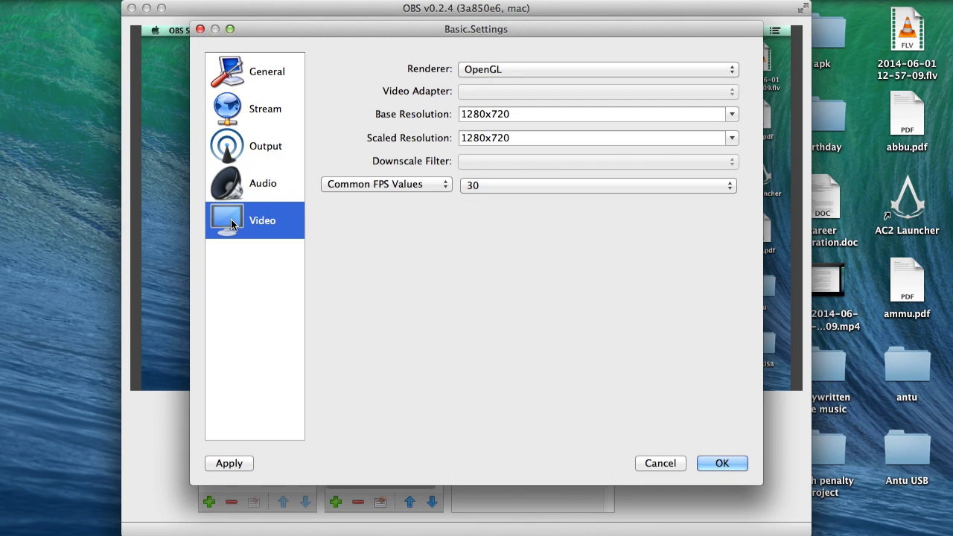
left_click(474, 68)
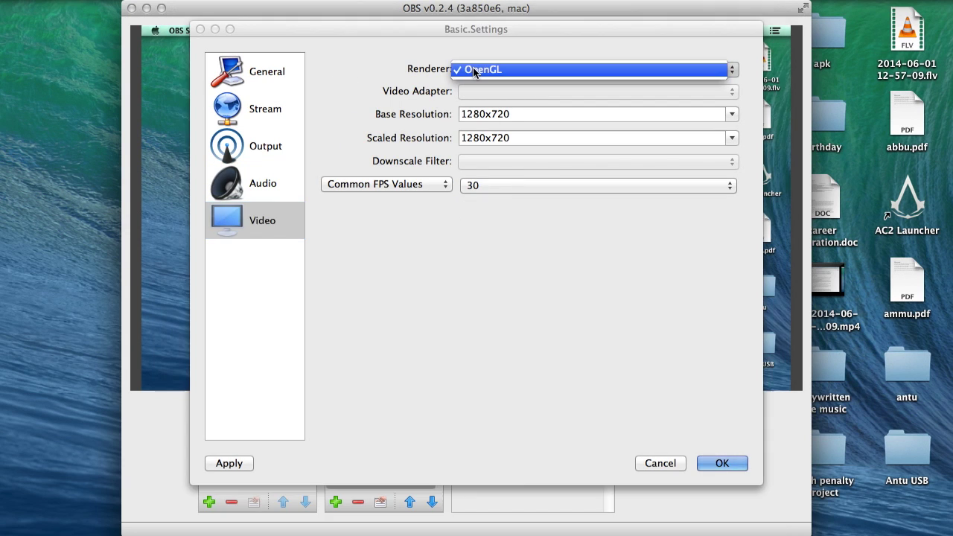
left_click(373, 67)
left_click(731, 115)
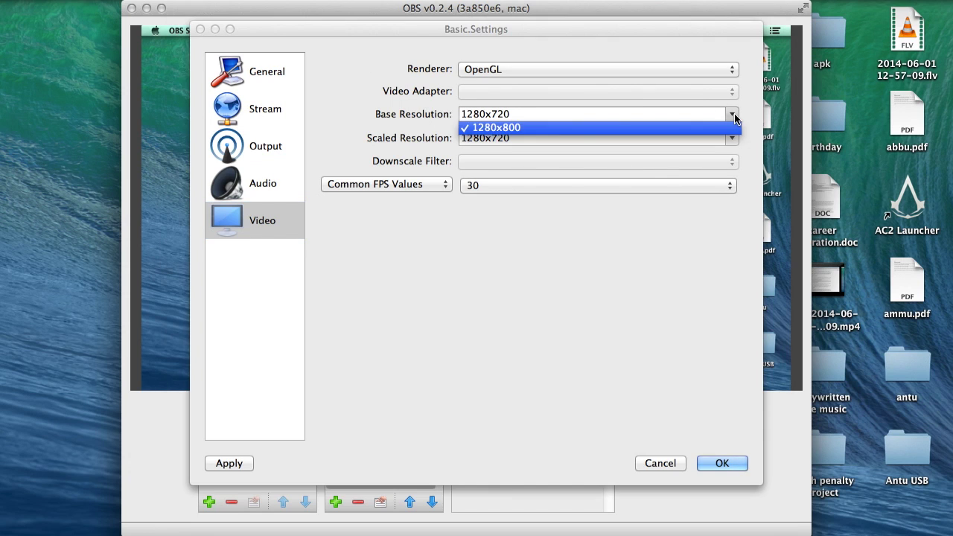
left_click(738, 114)
left_click(733, 138)
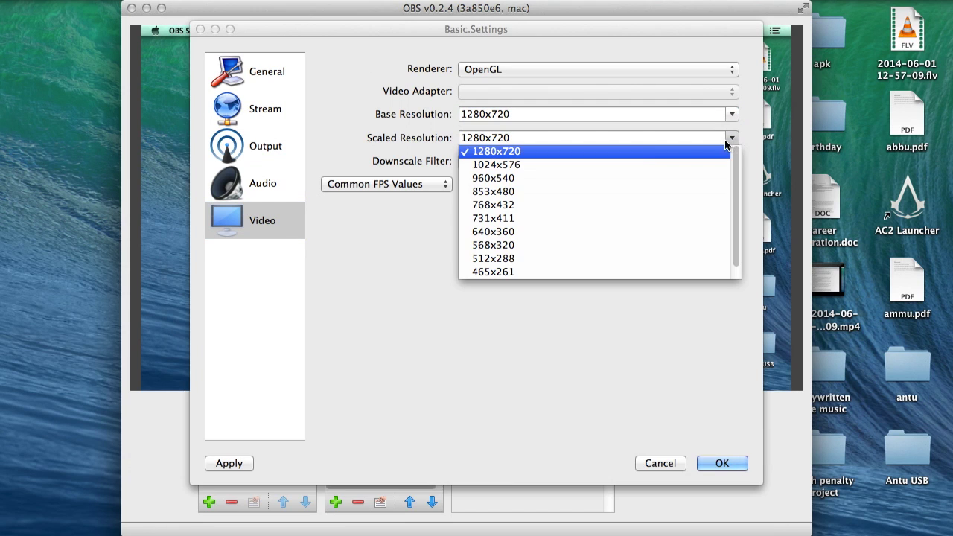
left_click(733, 138)
left_click(552, 114)
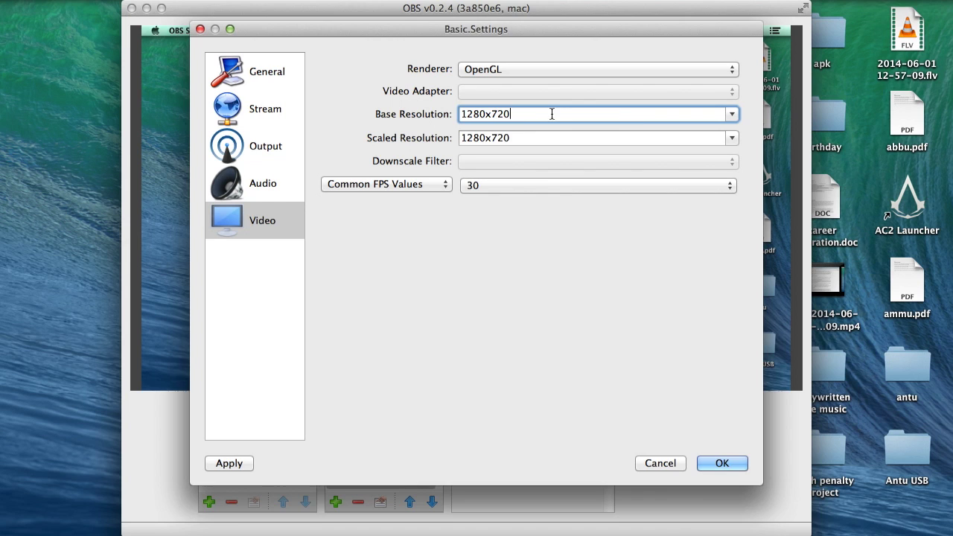
Step: Set the base resolution to 1280x800
left_click(737, 116)
left_click(737, 117)
left_click(738, 119)
left_click(619, 127)
Step: Edit the scaled resolution to 1280x720 and keep 30 FPS
left_click(732, 137)
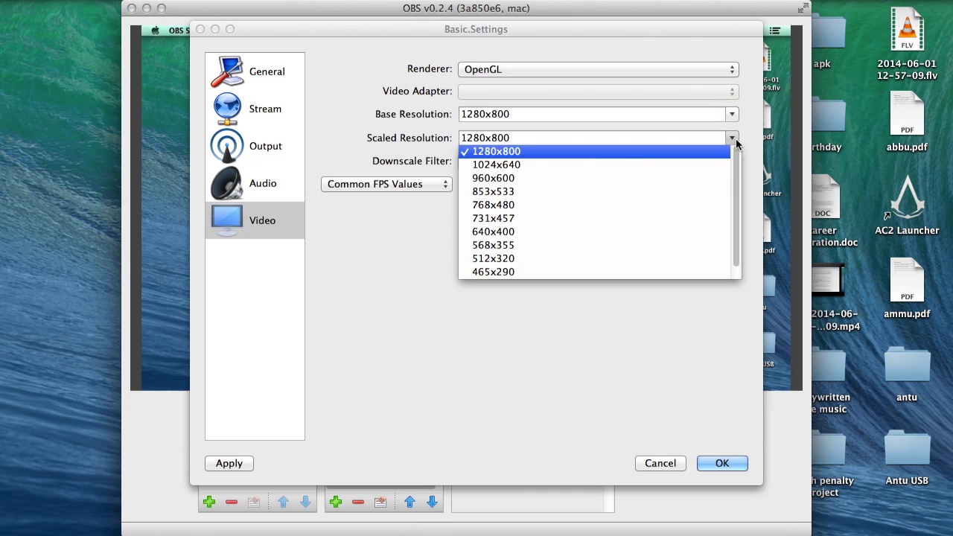
left_click(564, 141)
key("BackSpace")
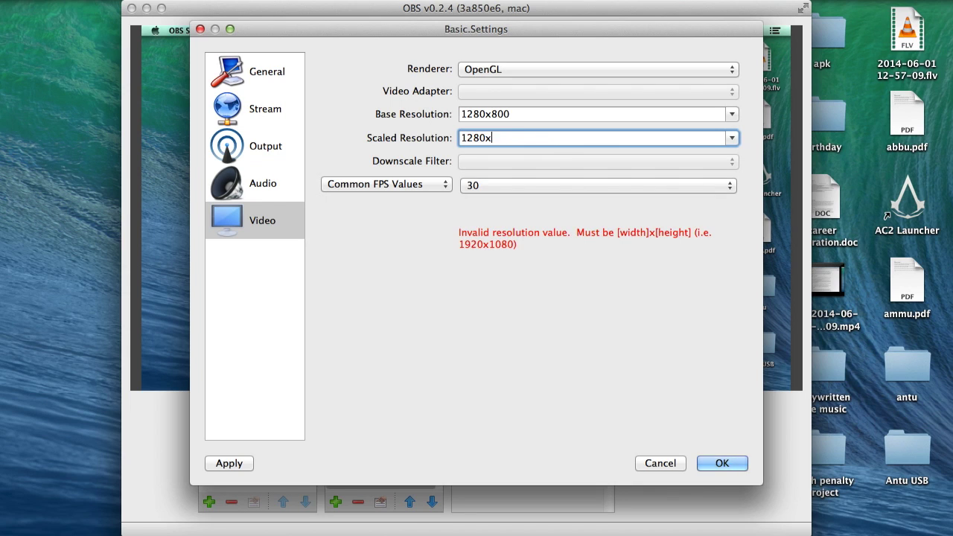
type("720")
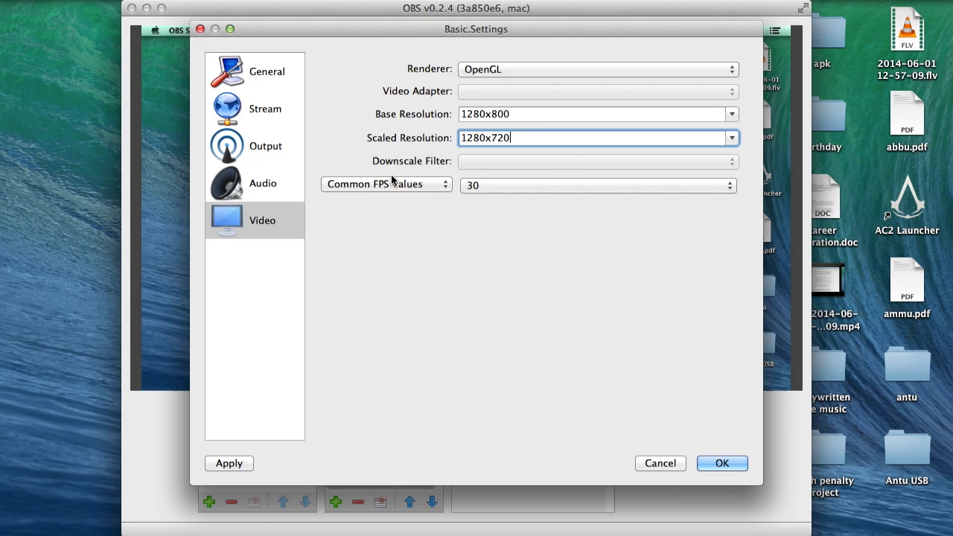
left_click(514, 187)
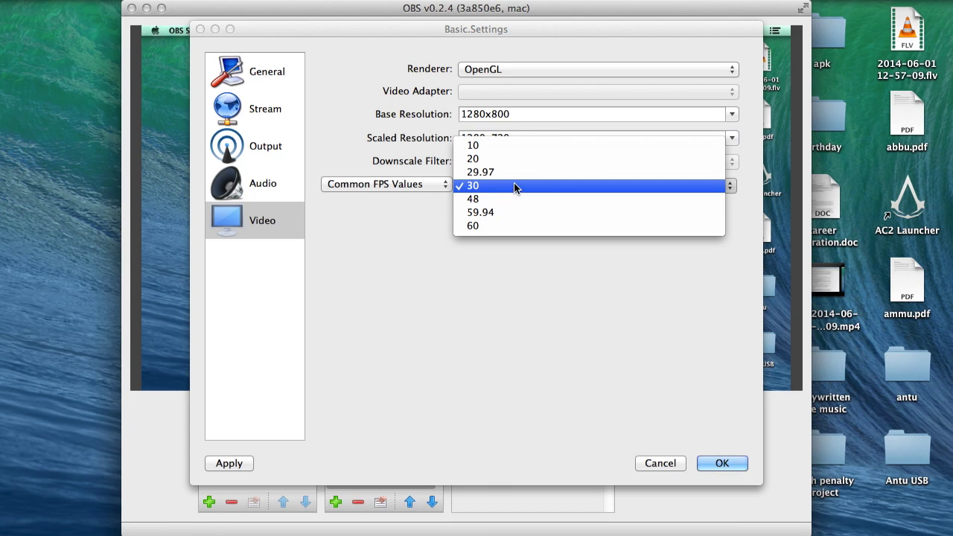
left_click(514, 186)
left_click(511, 186)
left_click(511, 186)
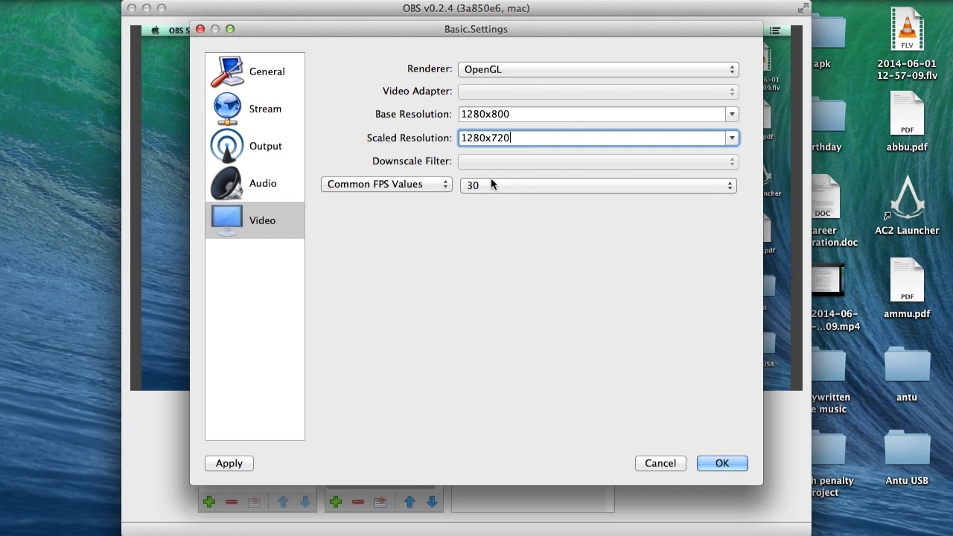
Step: Return to the General page and save the settings with OK
left_click(263, 68)
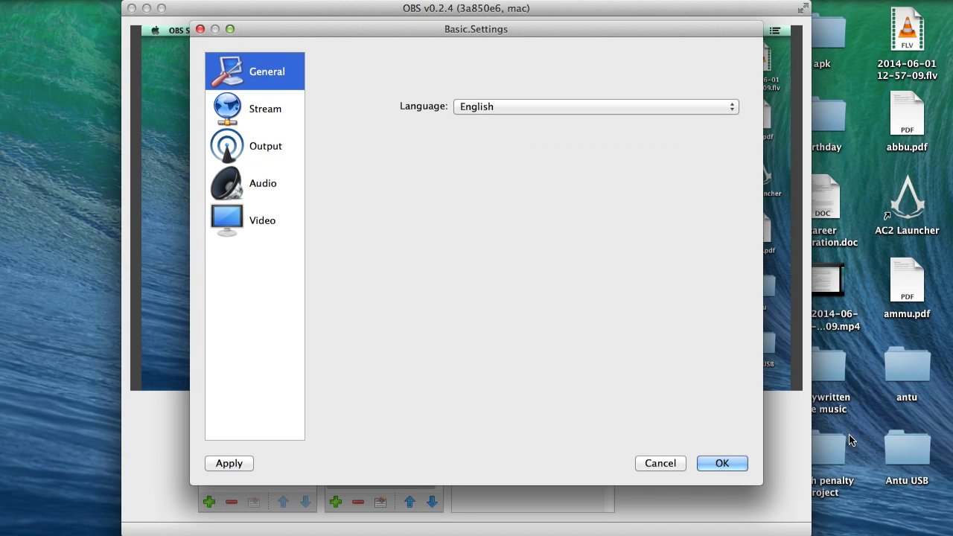
left_click(721, 462)
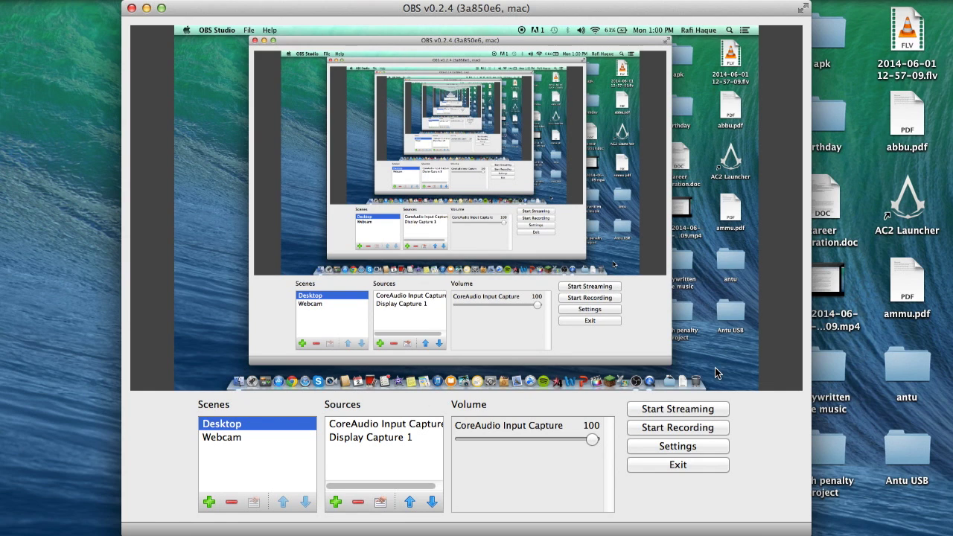
Step: Start a test recording to a new FLV file, switching to the Webcam scene and back to Desktop
left_click(700, 428)
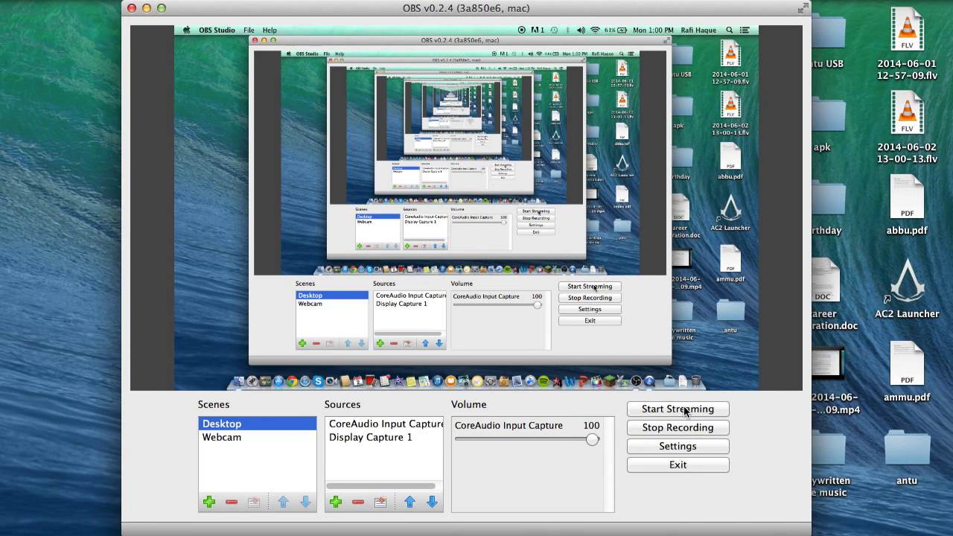
left_click(230, 439)
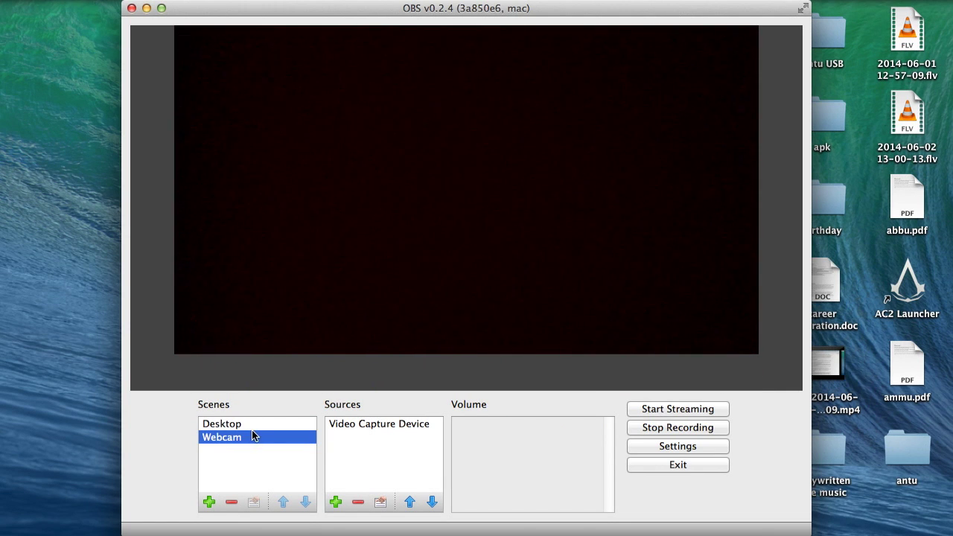
left_click(247, 423)
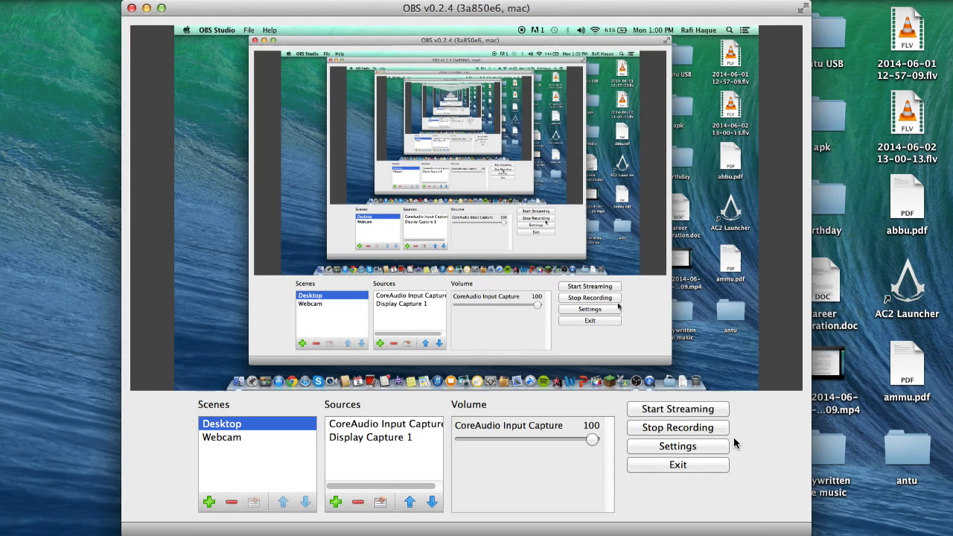